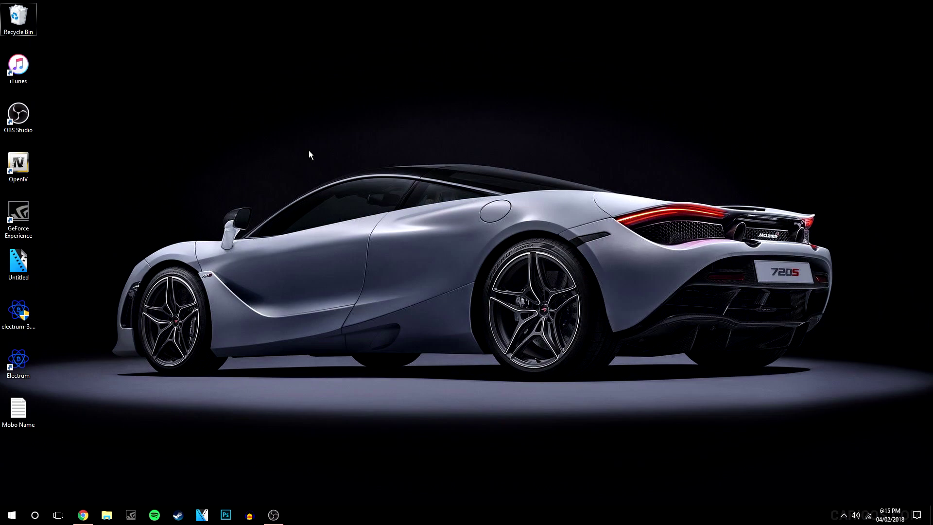
Step: Restore the Chrome browser window from the taskbar
left_click(83, 515)
Step: Google 'asrock app shop', open the official Live Update & App Shop page, and scroll to its support list
left_click(329, 198)
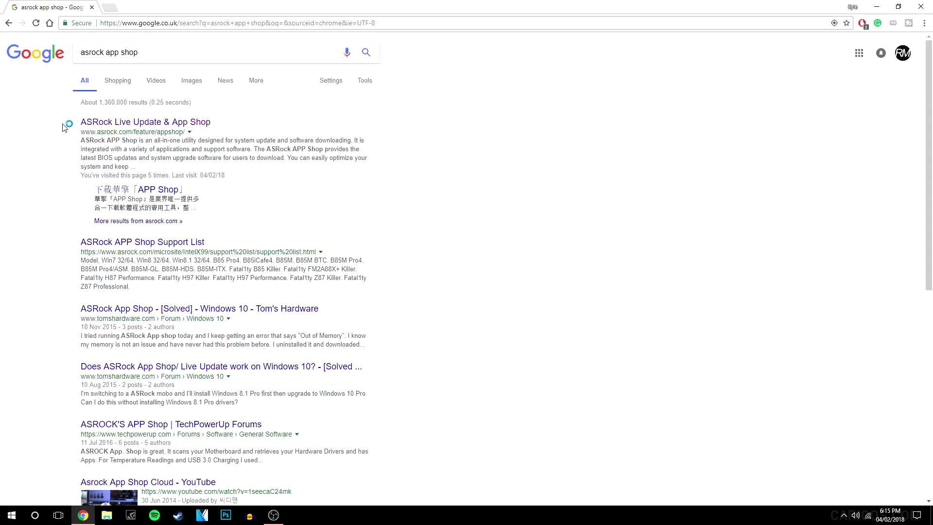
left_click(134, 125)
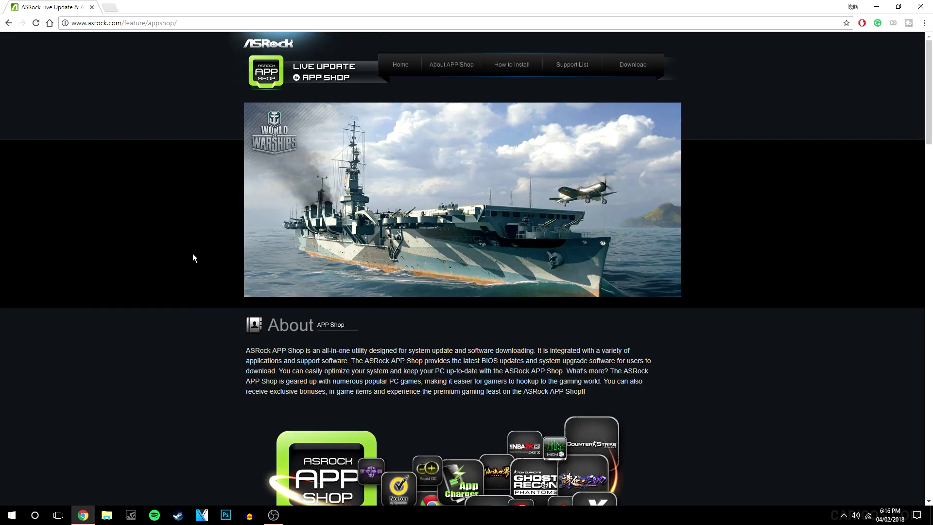
scroll(173, 238, "down", 9)
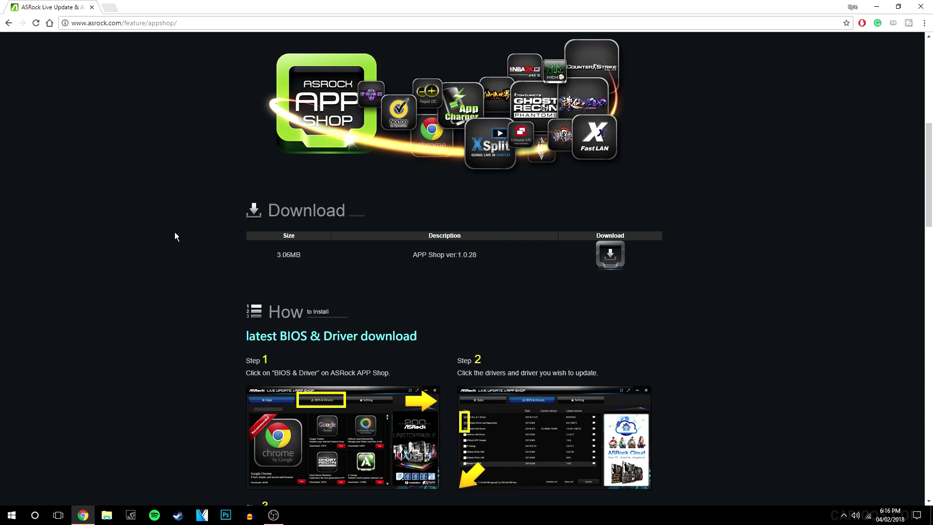
scroll(162, 195, "down", 20)
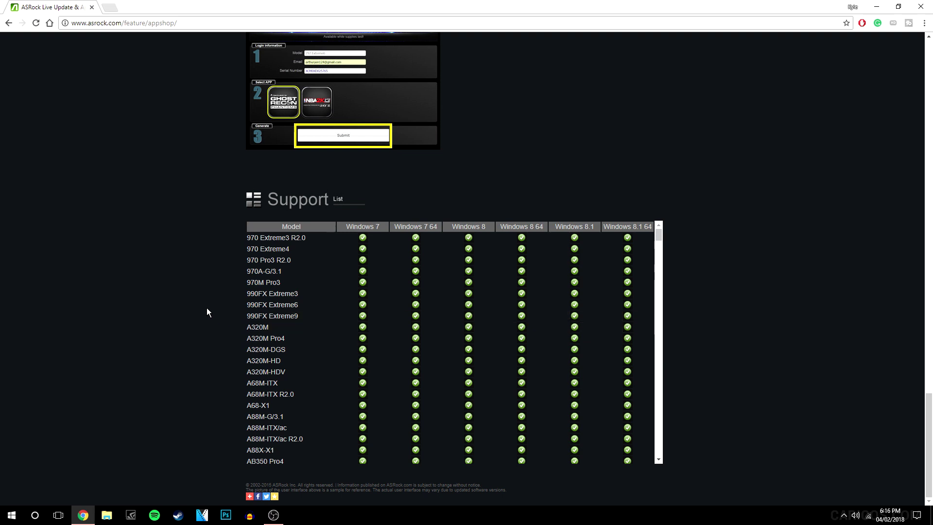
left_click(35, 514)
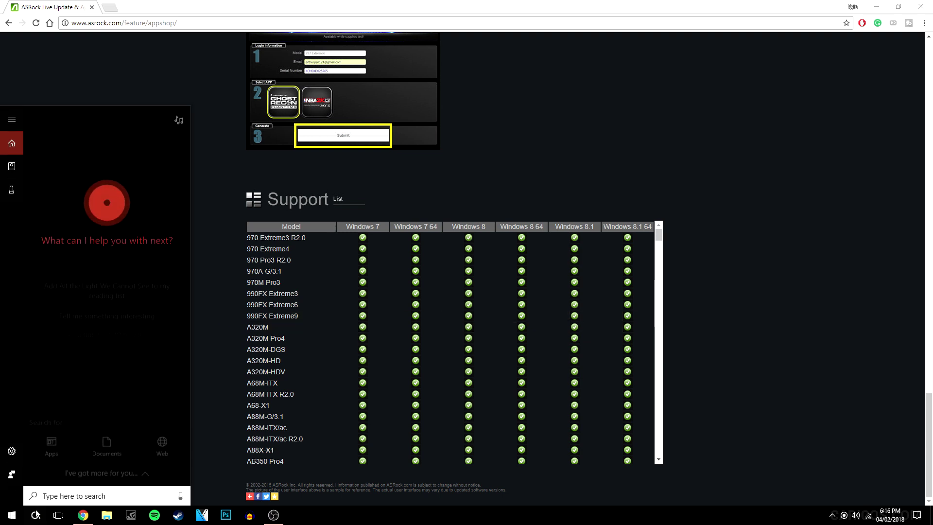
Step: Run the wmic baseboard query in Command Prompt to identify the ASRock 970A-G/3.1 board
type("cmd")
key("Return")
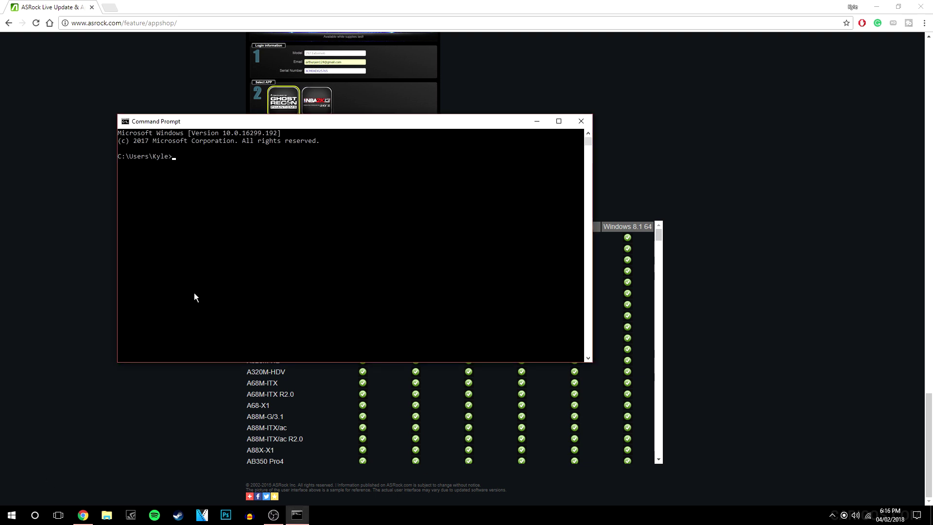
type("wmic baseboard get product,Manufacturer,version,serialnumber")
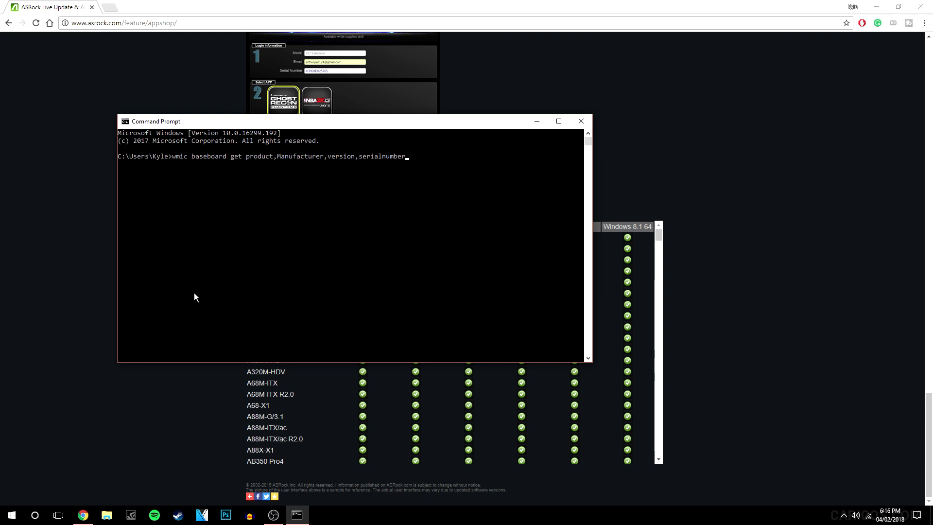
key("Return")
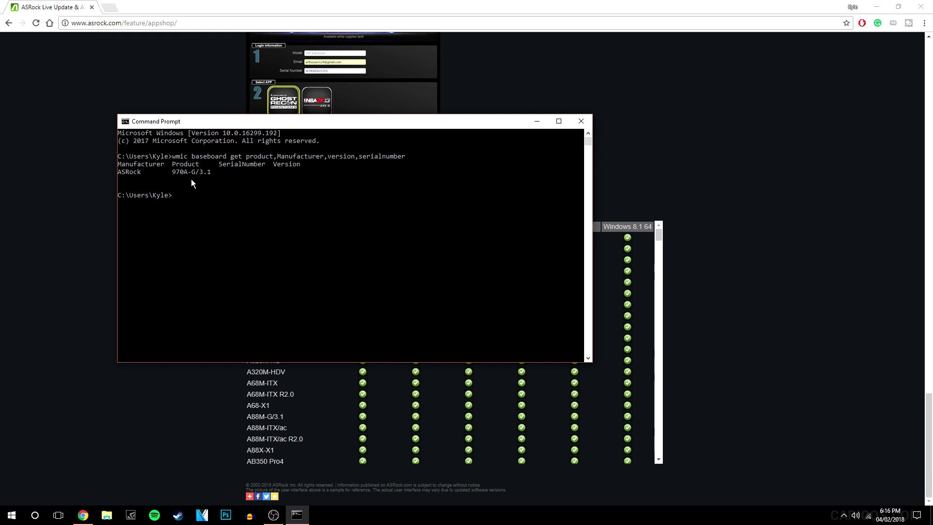
left_click(537, 121)
scroll(366, 306, "down", 5)
scroll(366, 308, "up", 5)
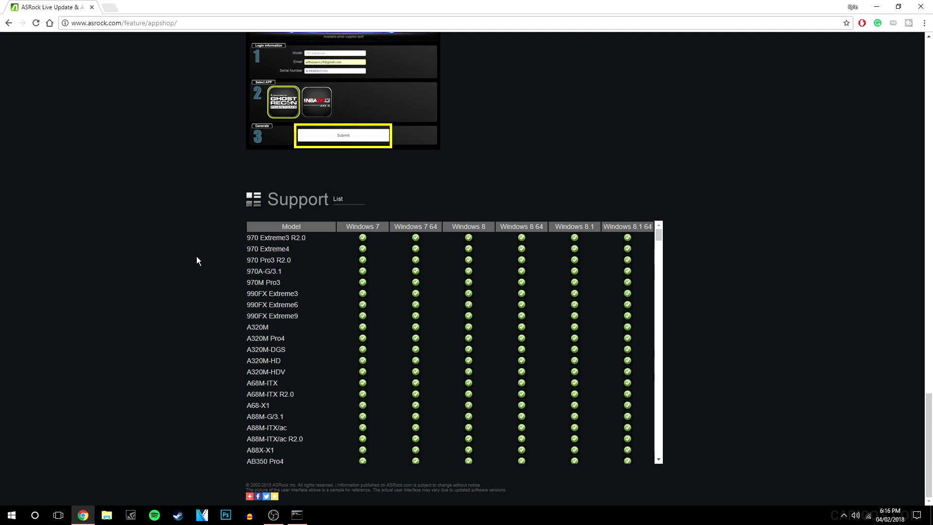
Step: Search the page for '970a' to confirm the 970A-G/3.1 appears in the support list
key("ctrl+f")
type("970a")
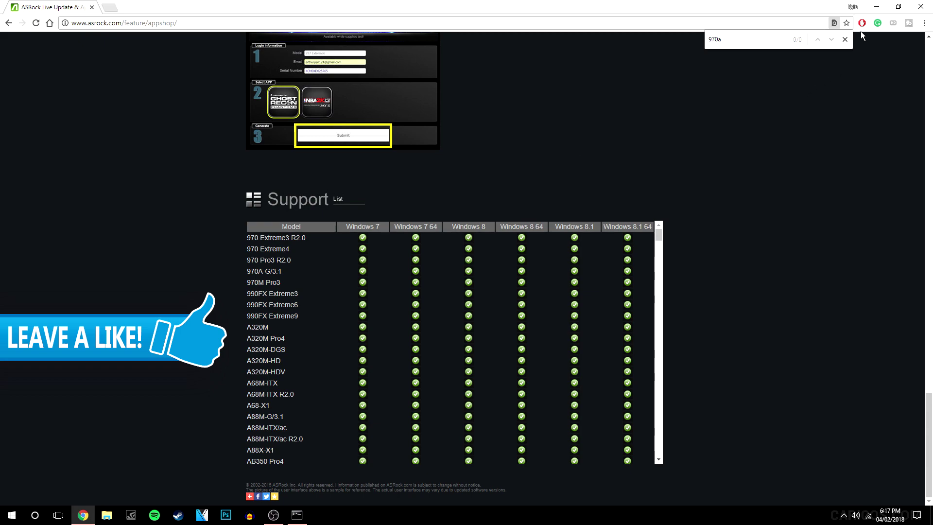
left_click(845, 39)
Step: Download the APPShop(v1.0.31) installer from the page's Download table
scroll(672, 296, "up", 18)
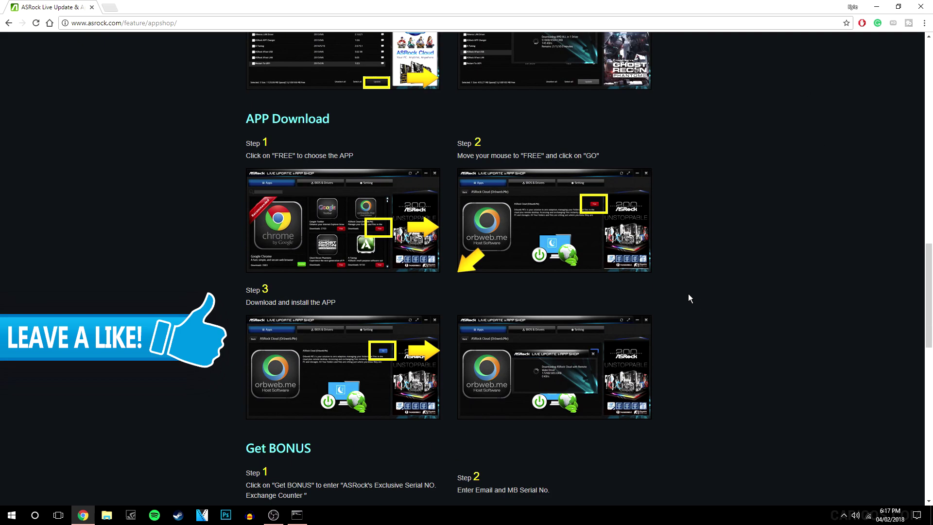
scroll(347, 250, "up", 2)
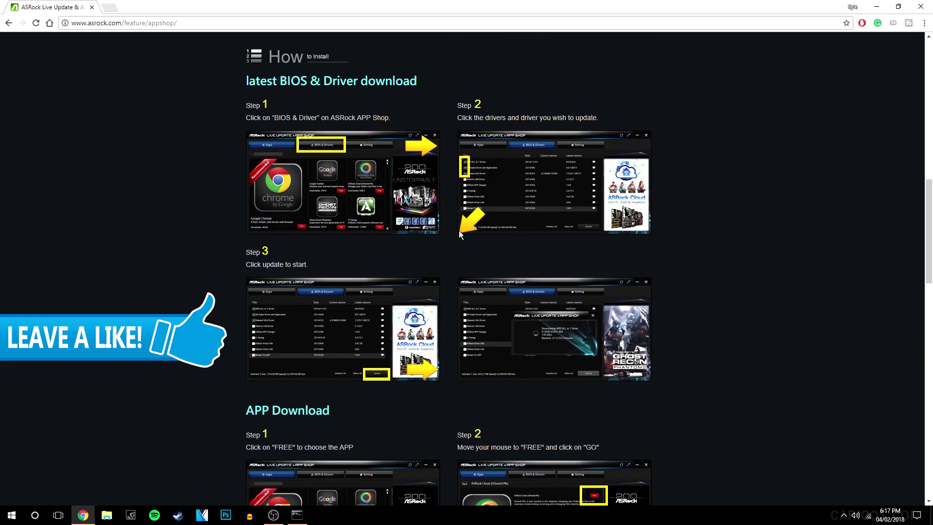
scroll(513, 219, "up", 1)
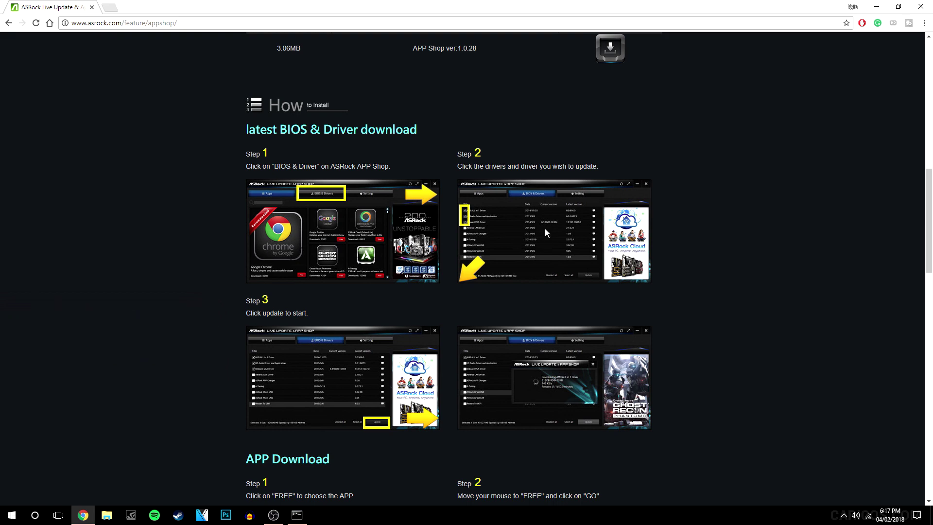
scroll(559, 225, "up", 3)
left_click(612, 195)
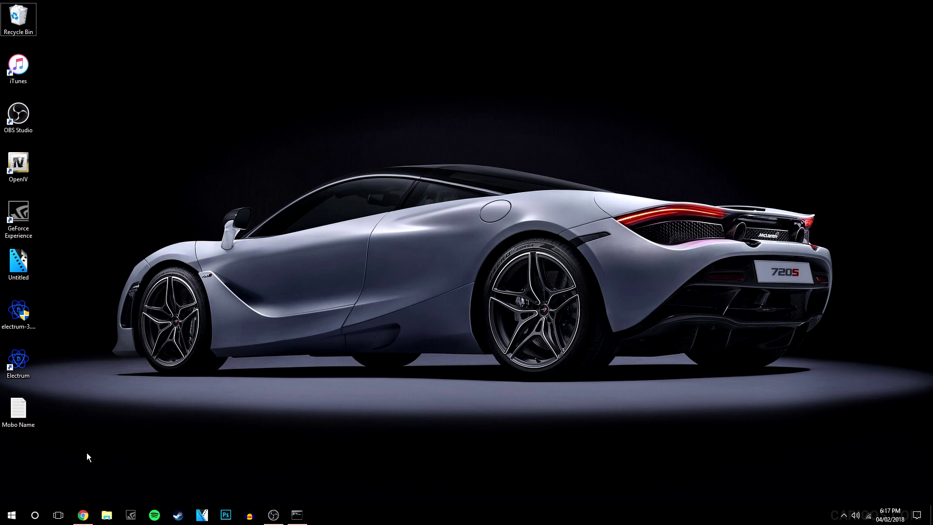
Step: Launch ASRock APP Shop via Windows search and bring its window up from the tray
left_click(38, 518)
type("app shop")
left_click(113, 165)
left_click(844, 515)
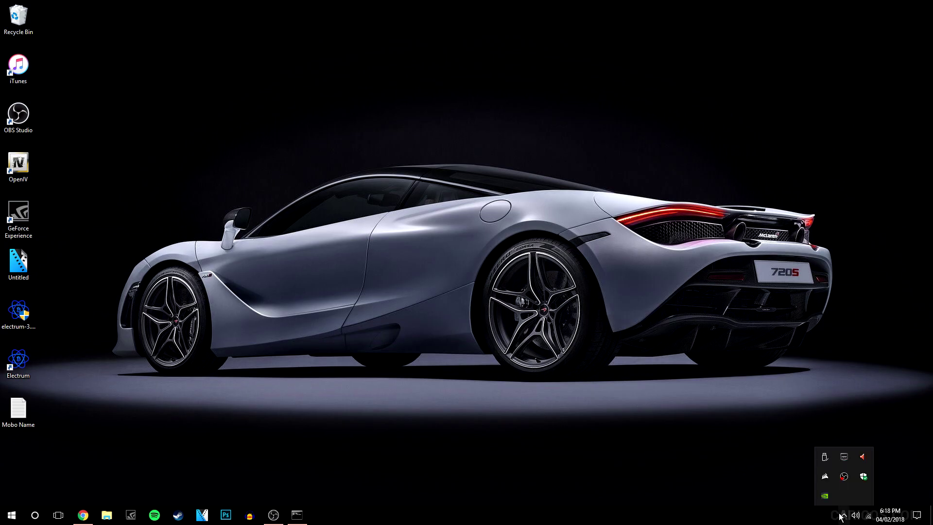
left_click(842, 460)
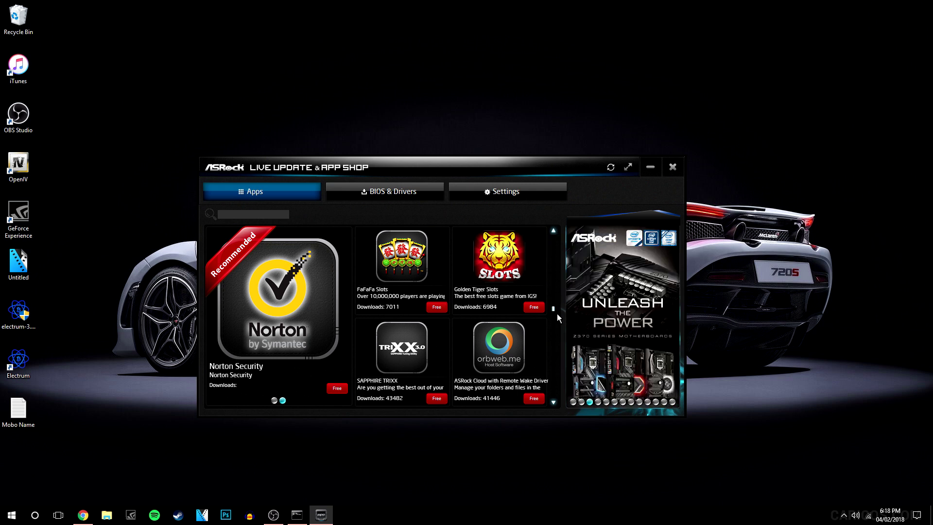
Step: Switch to the BIOS & Drivers tab, which lists ASRock APP Charger 1.0.6
scroll(556, 321, "down", 5)
left_click_drag(558, 394, 552, 280)
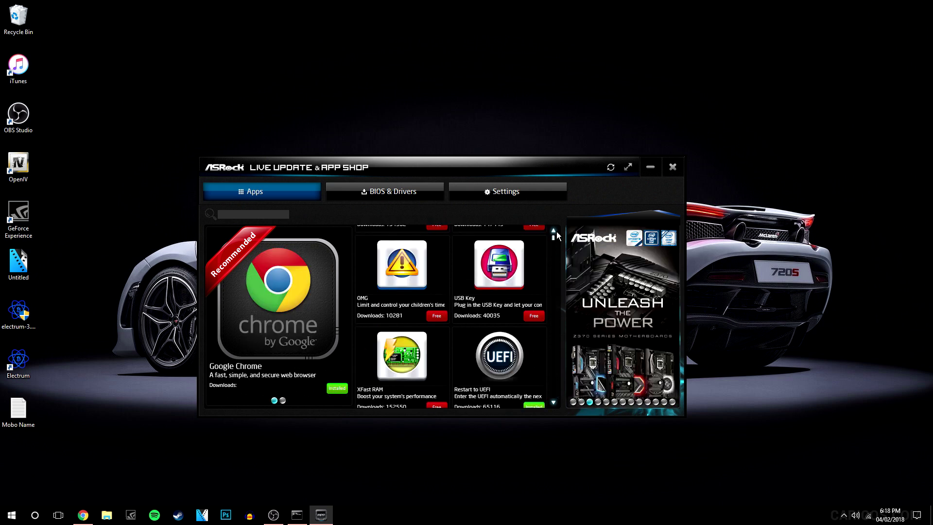
left_click(390, 192)
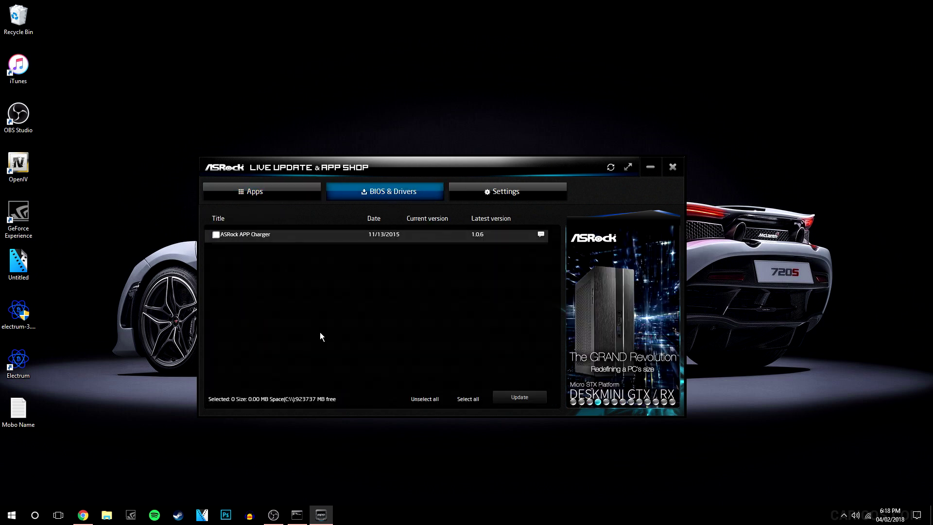
Step: Refresh the driver update check, untick ASRock APP Charger, and view Settings showing version 1.0.31
left_click(611, 168)
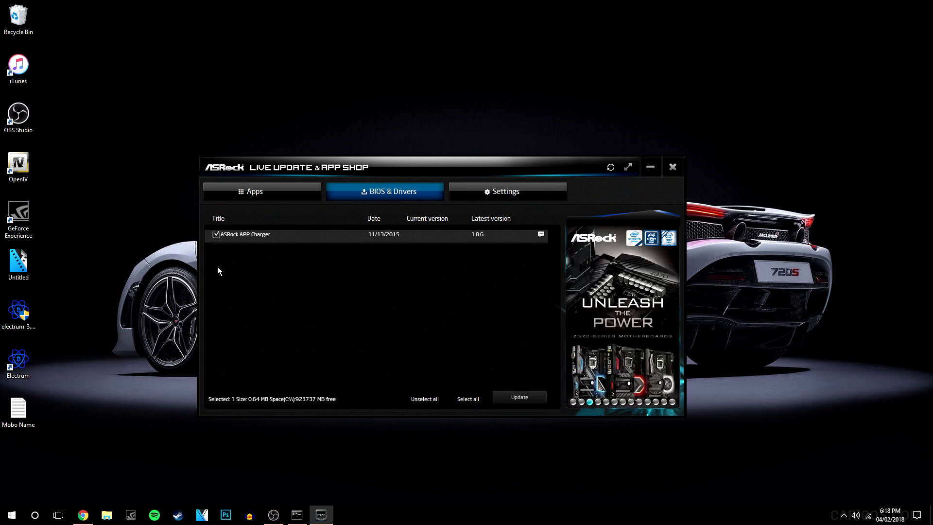
left_click(215, 234)
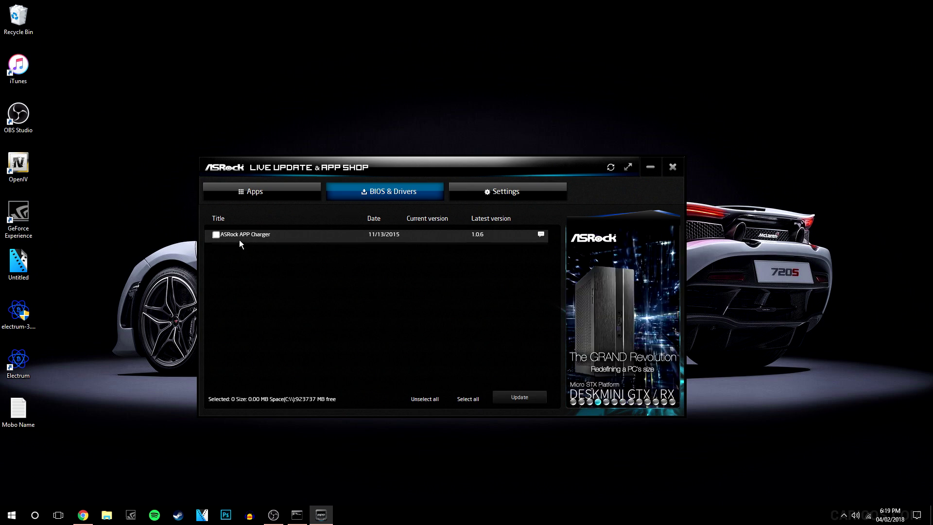
left_click(506, 194)
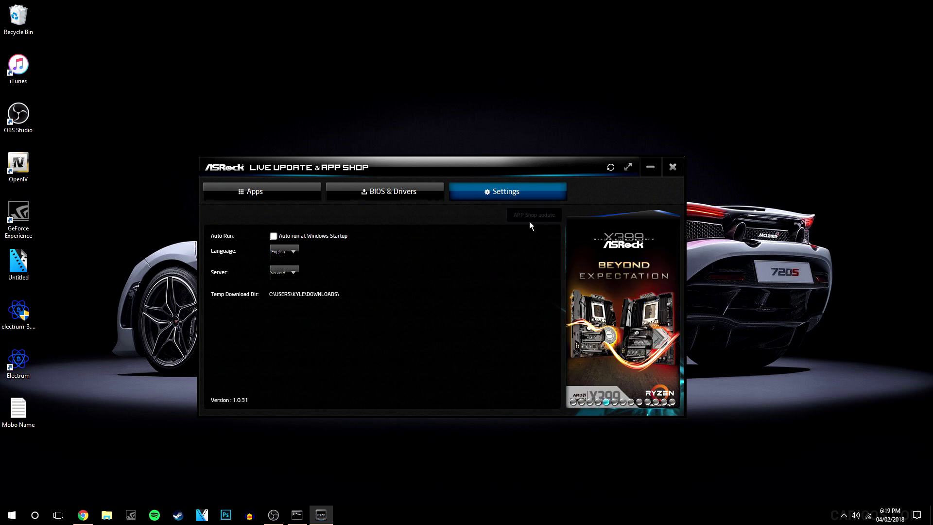
Step: Return to the BIOS & Drivers list, then minimize the App Shop window to the tray
left_click(398, 192)
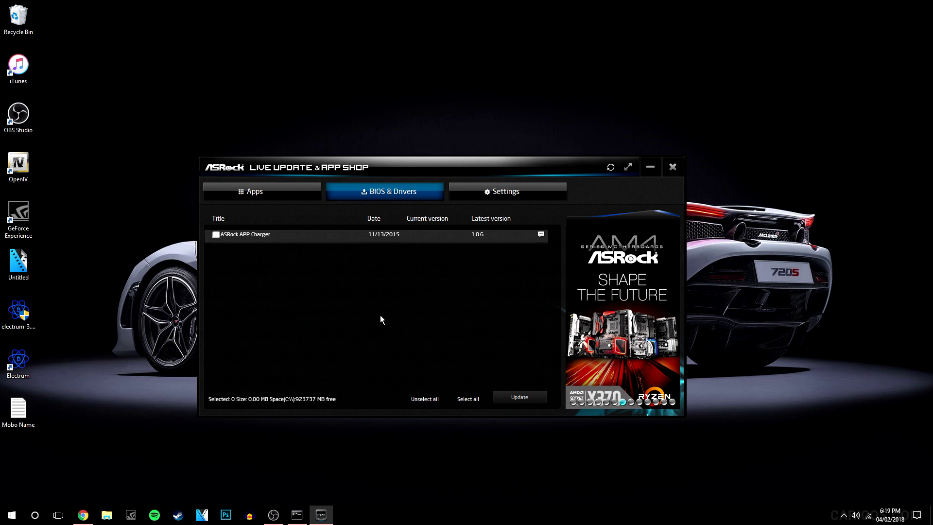
left_click(650, 166)
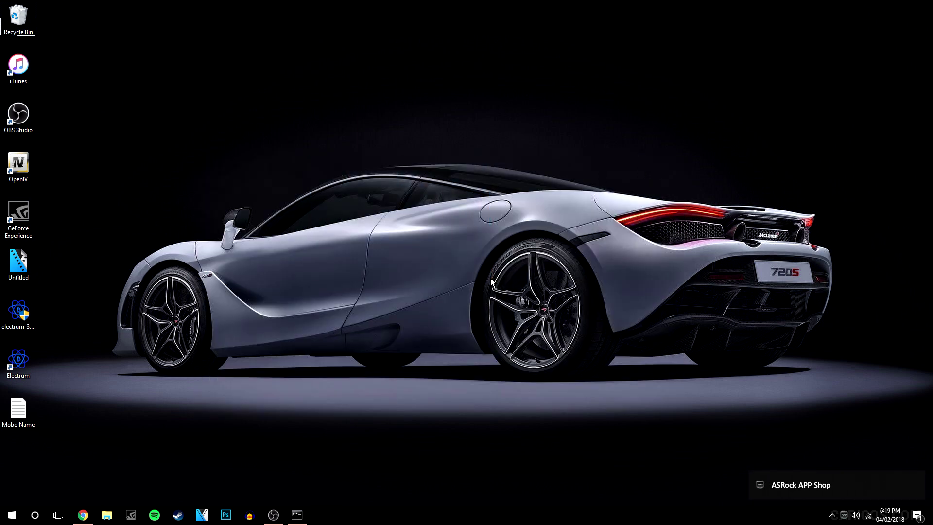